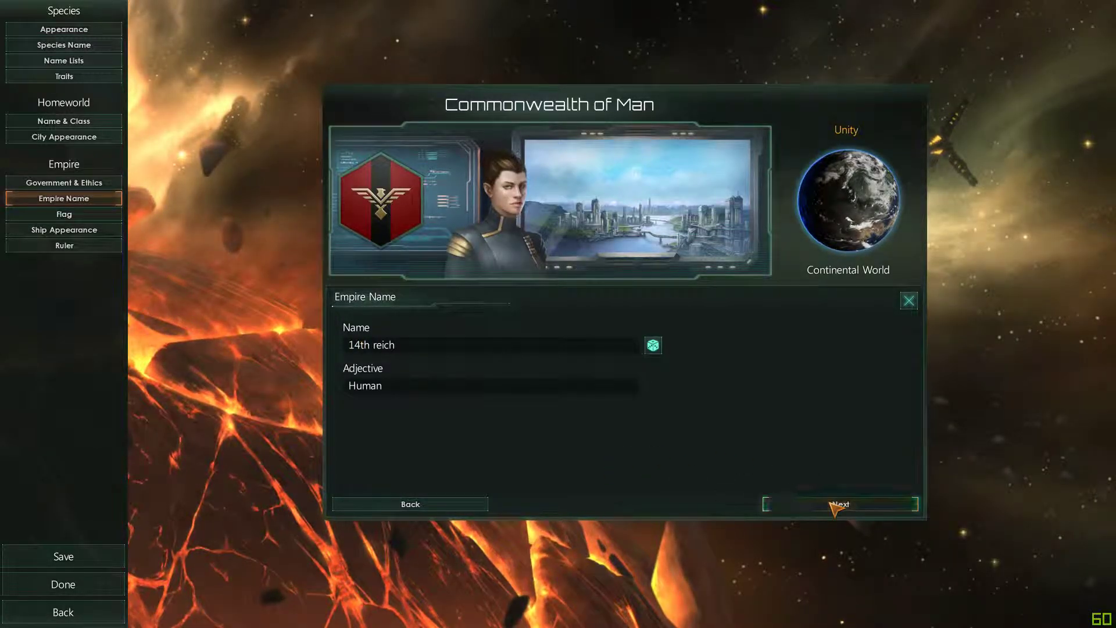
Advance past the Flag, Ship Appearance and Ruler pages to the 14th reich empire summary
click(785, 504)
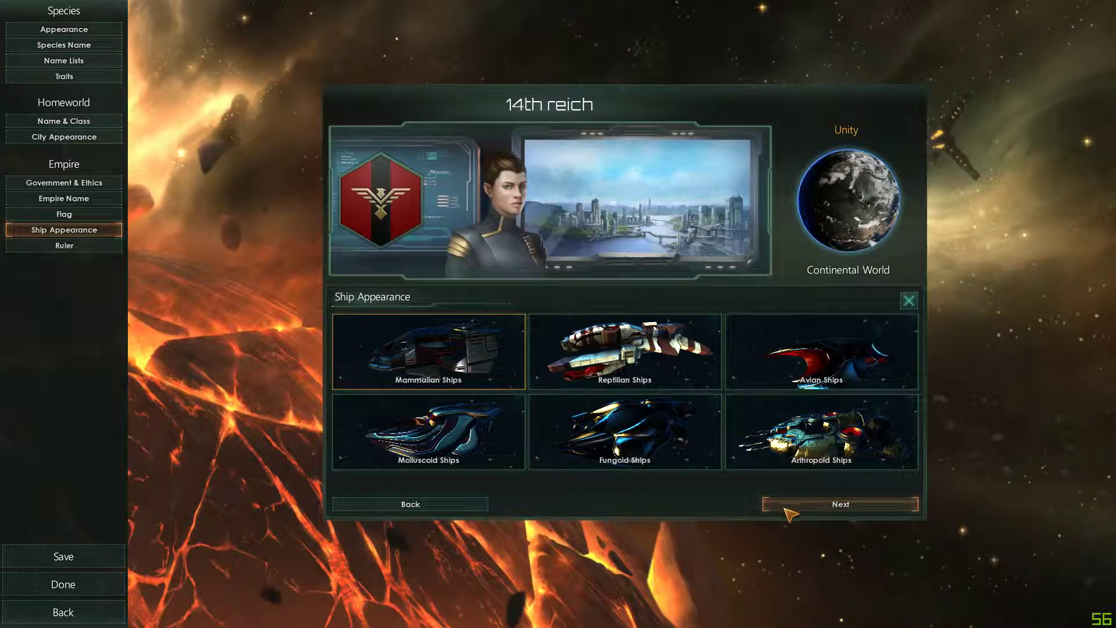
click(795, 506)
click(803, 509)
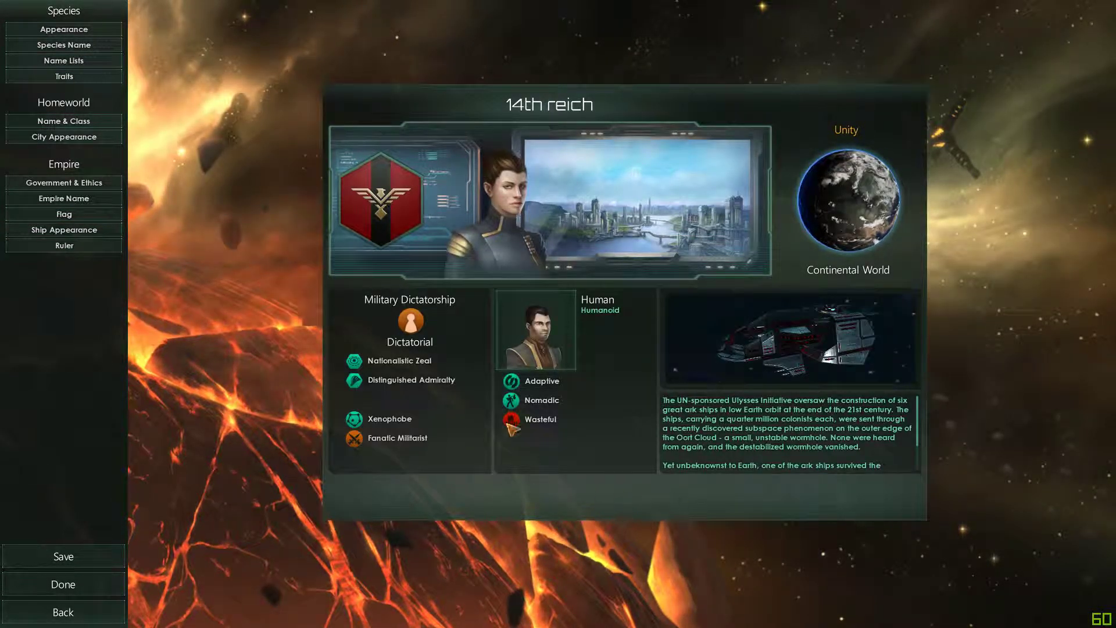
Save the 14th reich empire, dismiss the confirmation, and finish editing
click(108, 558)
click(574, 332)
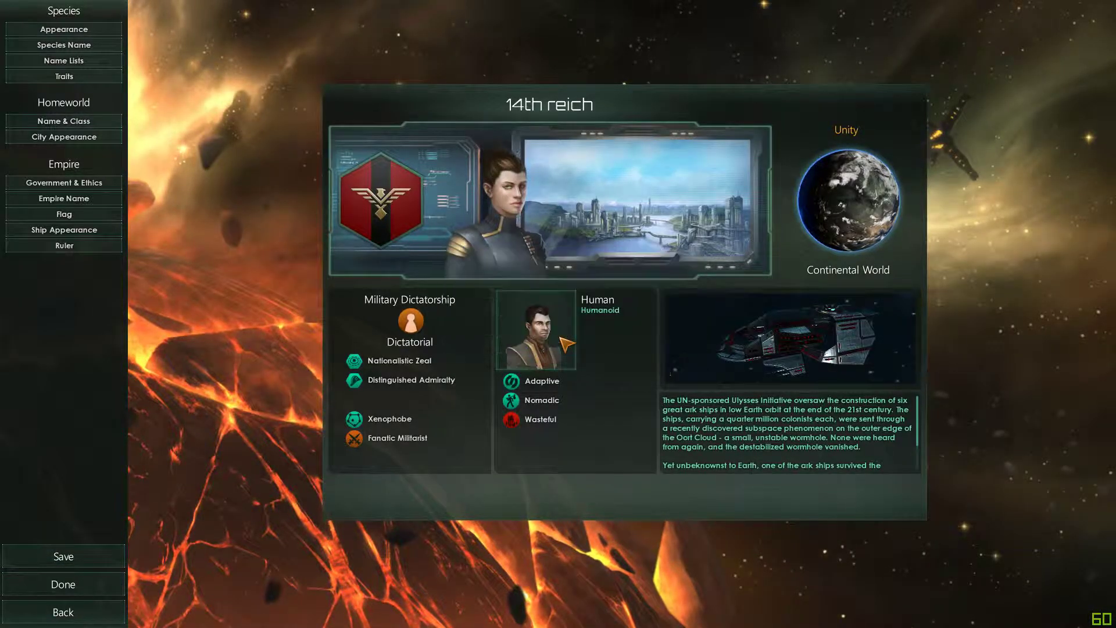
click(122, 586)
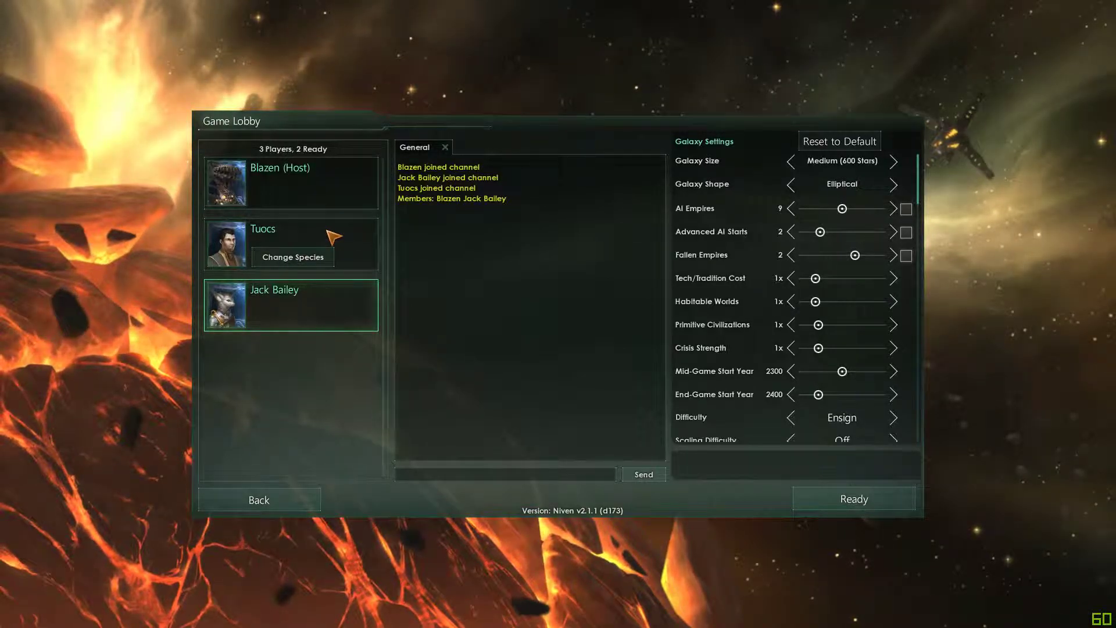
Open the Select Empire screen from your own player card in the Game Lobby
click(236, 240)
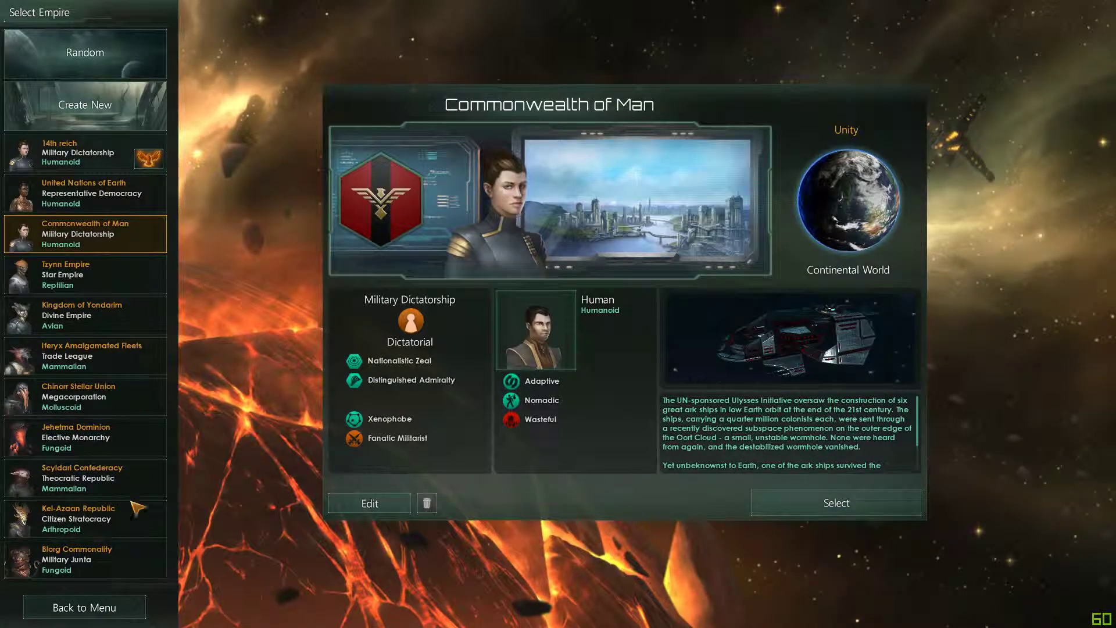
Pick and confirm the 14th reich in Select Empire, then reopen the list to check it
click(80, 608)
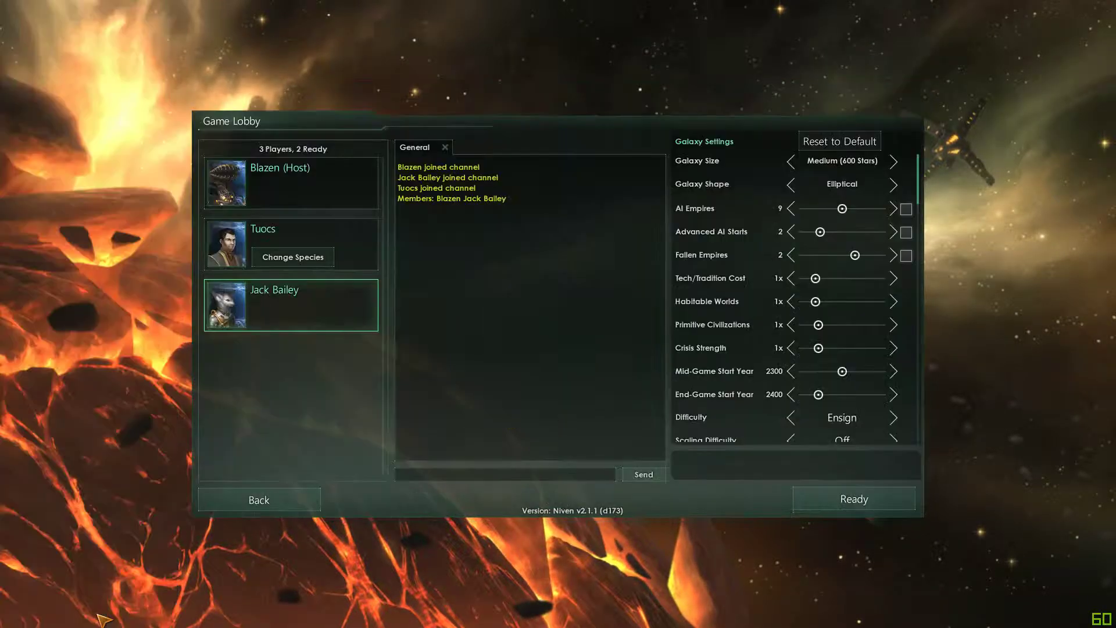
click(322, 297)
click(74, 160)
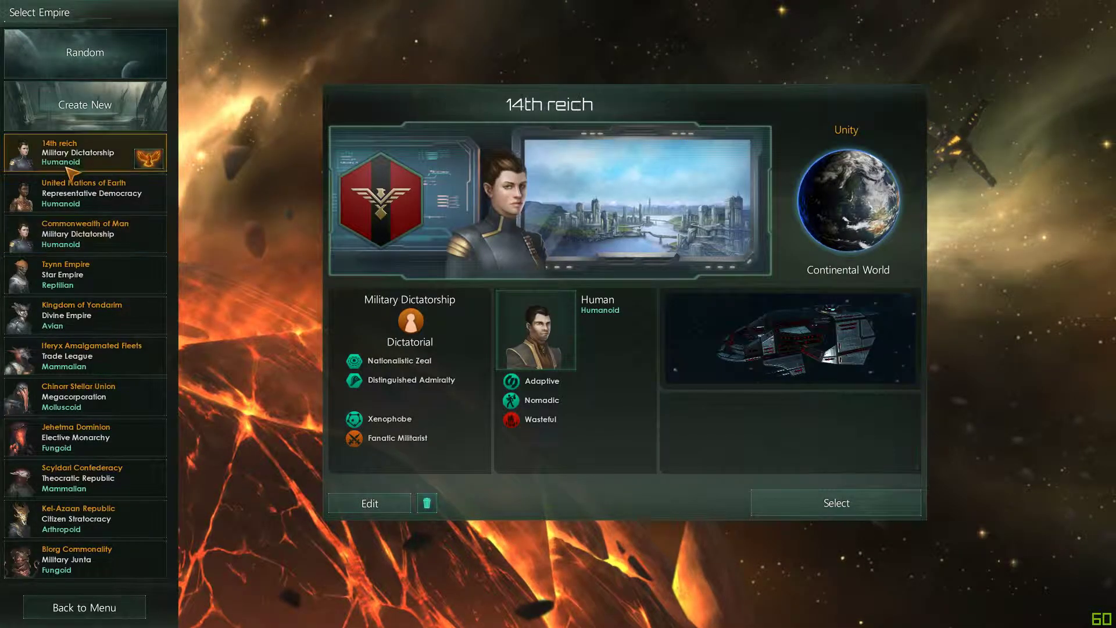
click(836, 502)
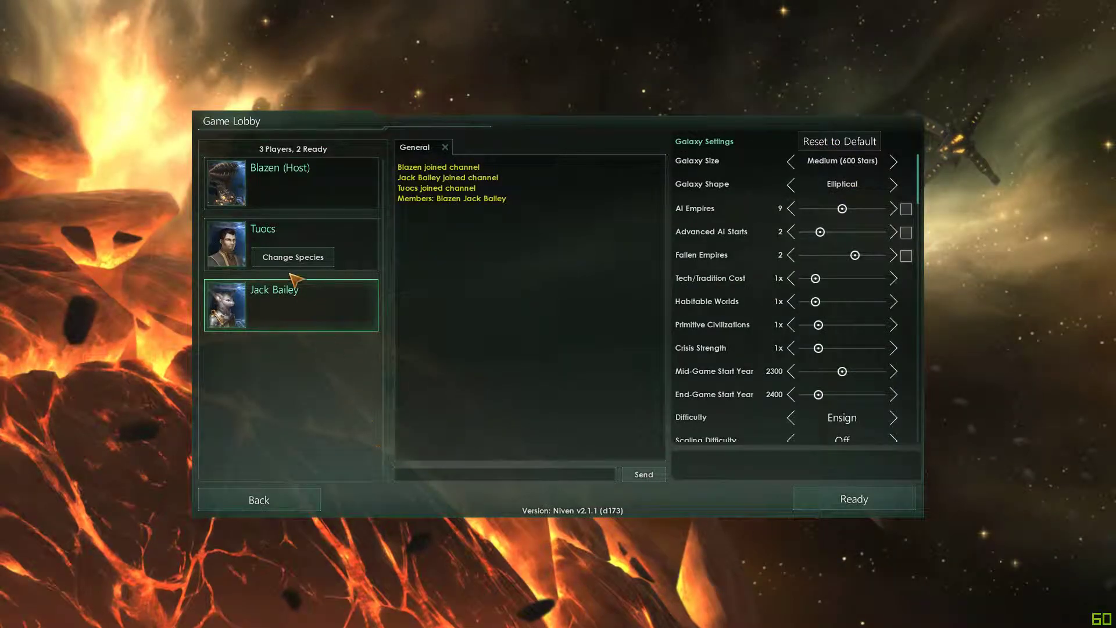
click(292, 261)
Back in the lobby, send a chat message and mark yourself ready
click(836, 502)
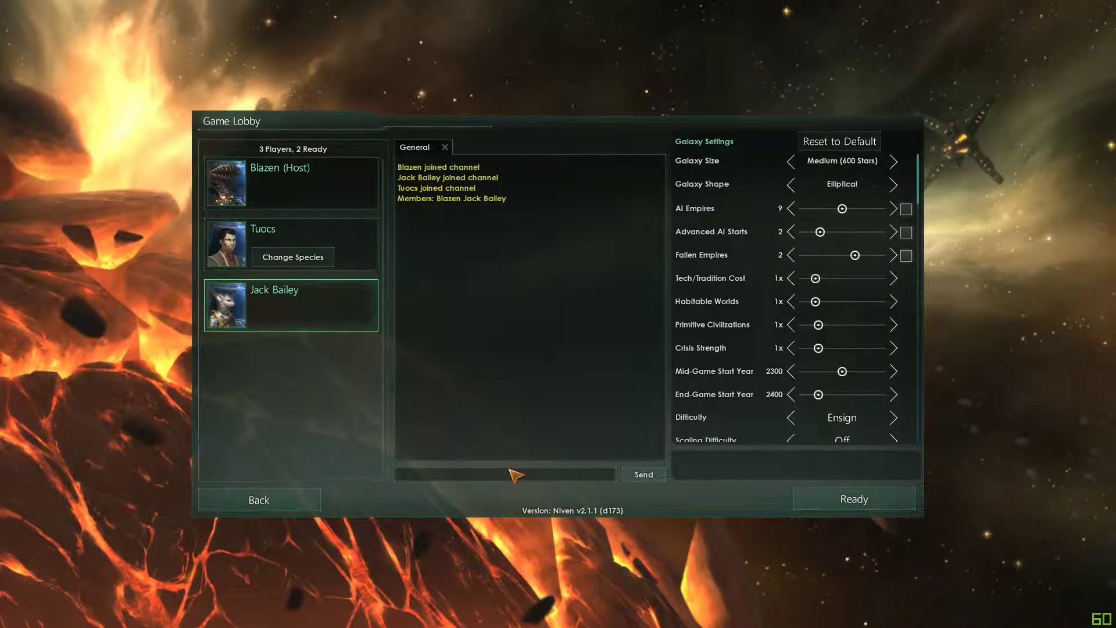
text(Imgay)
click(644, 475)
click(873, 505)
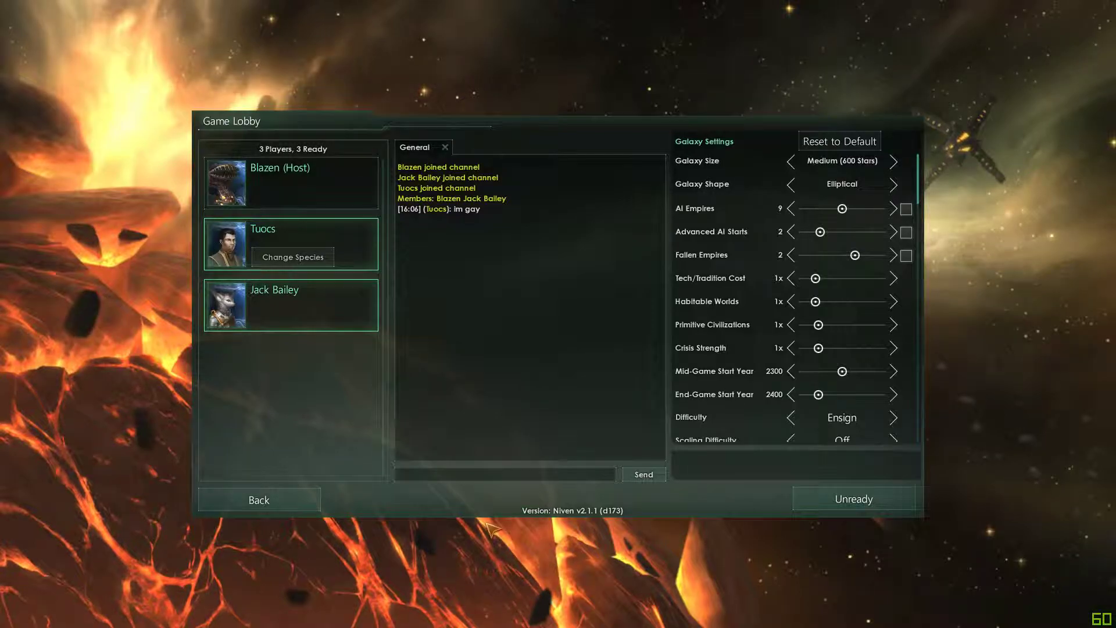